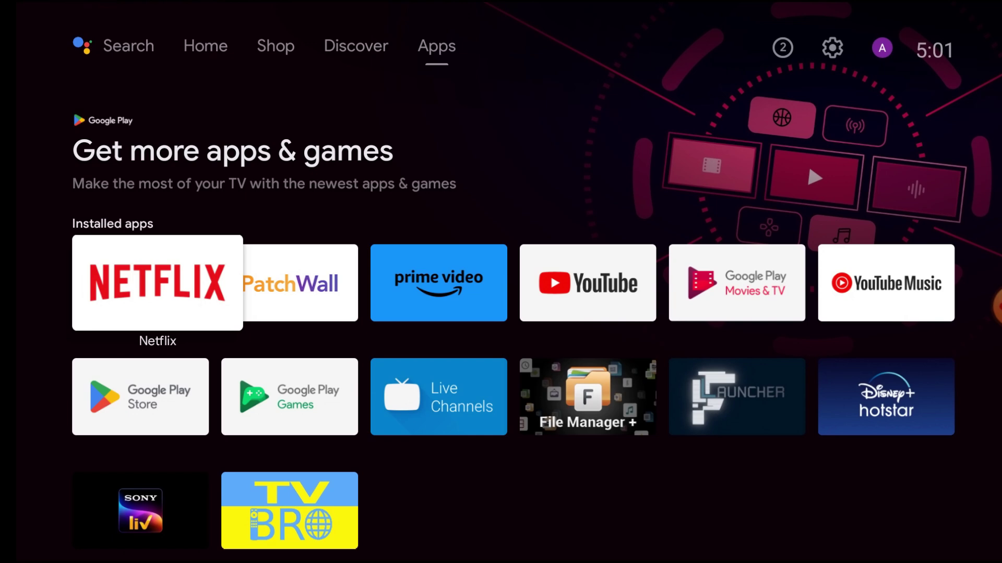
Open TV Bro: TV Web Browser's info page via Settings > Apps > See all apps
{"action": "left_click", "coordinate": [882, 50]}
{"action": "left_click", "coordinate": [826, 53]}
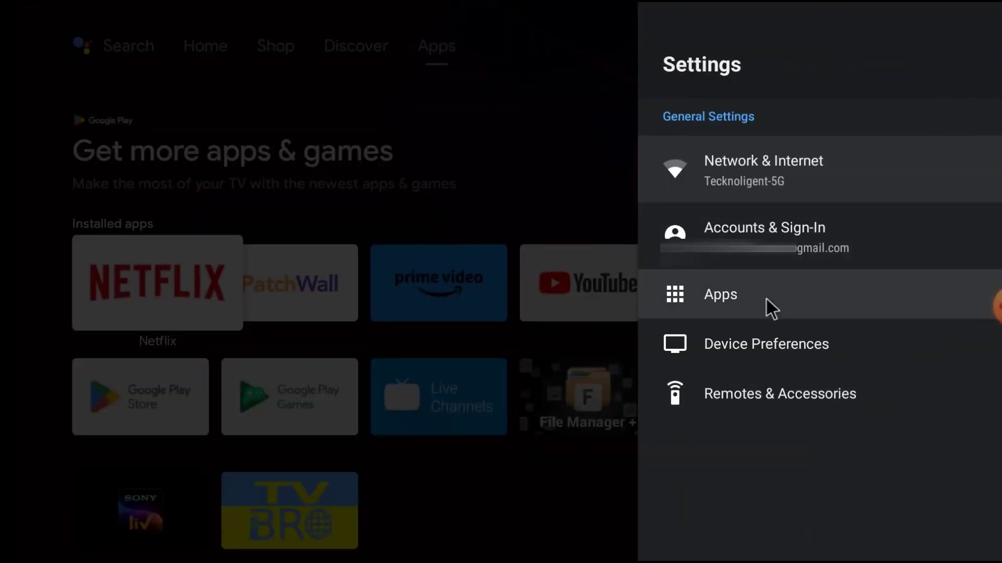
{"action": "left_click", "coordinate": [765, 297]}
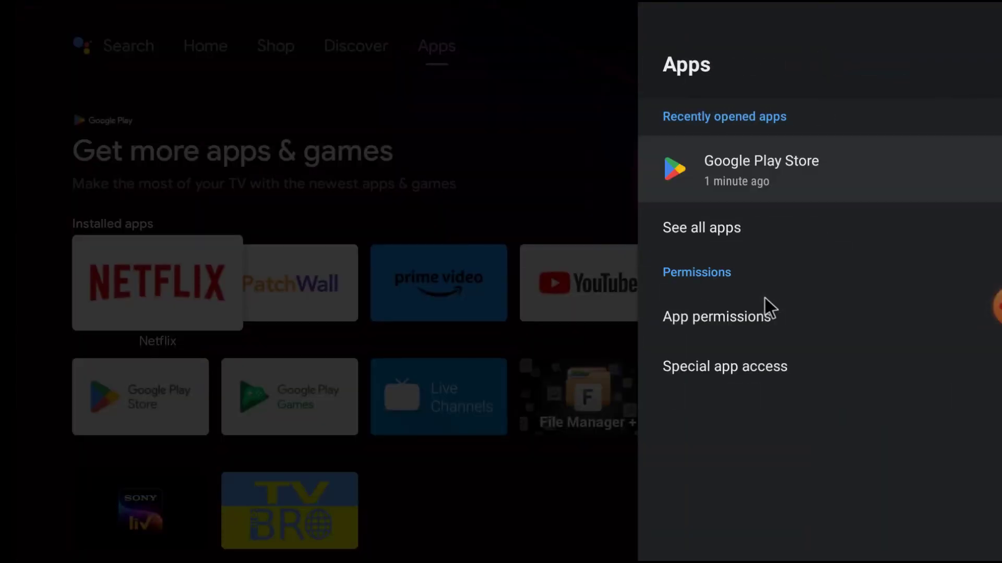
{"action": "left_click", "coordinate": [731, 230]}
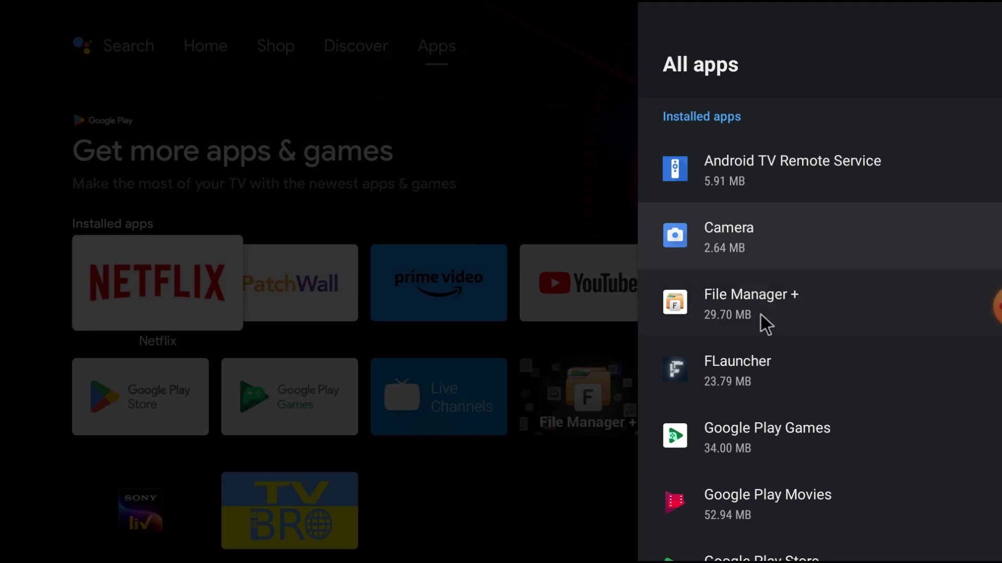
{"action": "scroll", "coordinate": [760, 352], "scroll_direction": "down", "scroll_amount": 5}
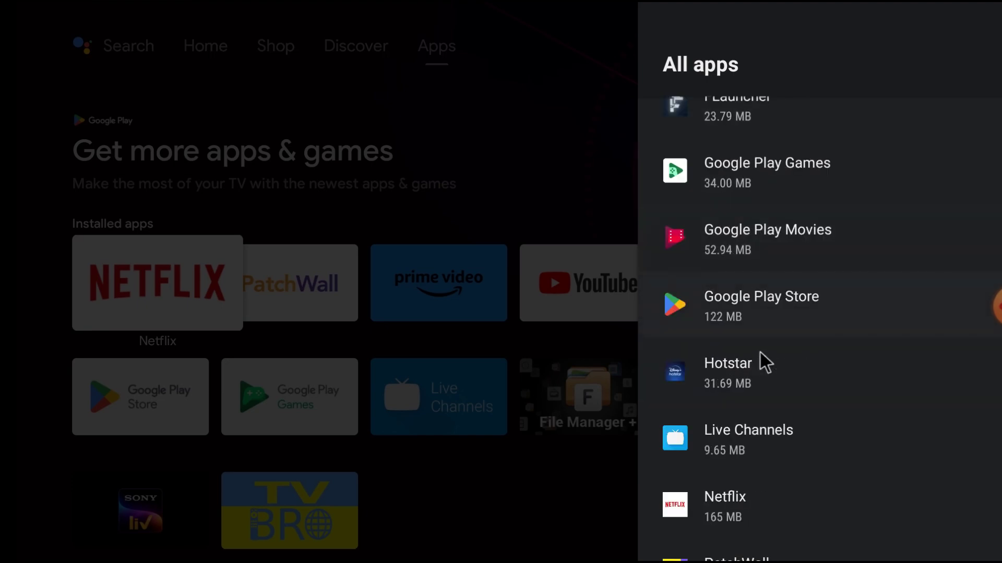
{"action": "scroll", "coordinate": [759, 352], "scroll_direction": "down", "scroll_amount": 6}
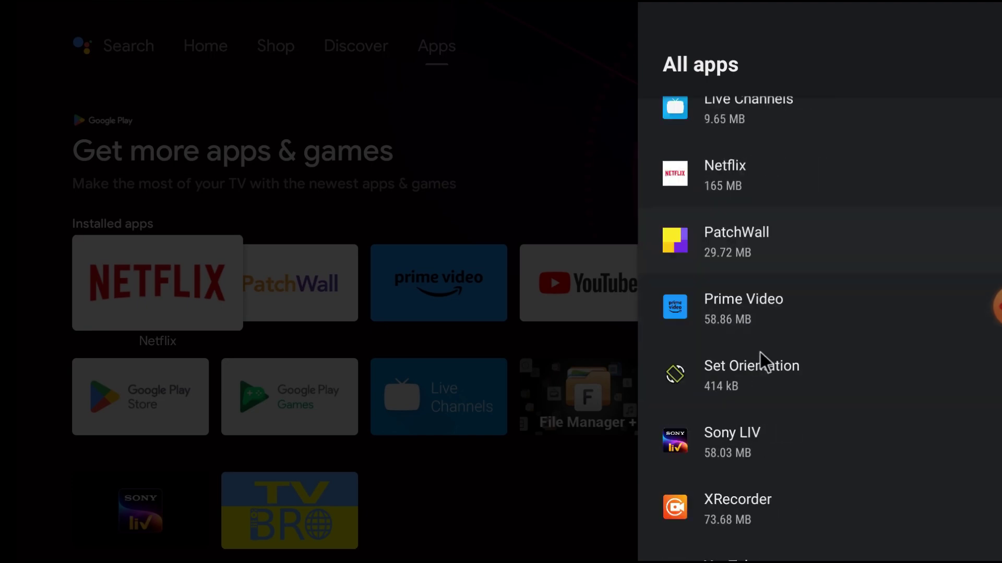
{"action": "scroll", "coordinate": [760, 352], "scroll_direction": "down", "scroll_amount": 3}
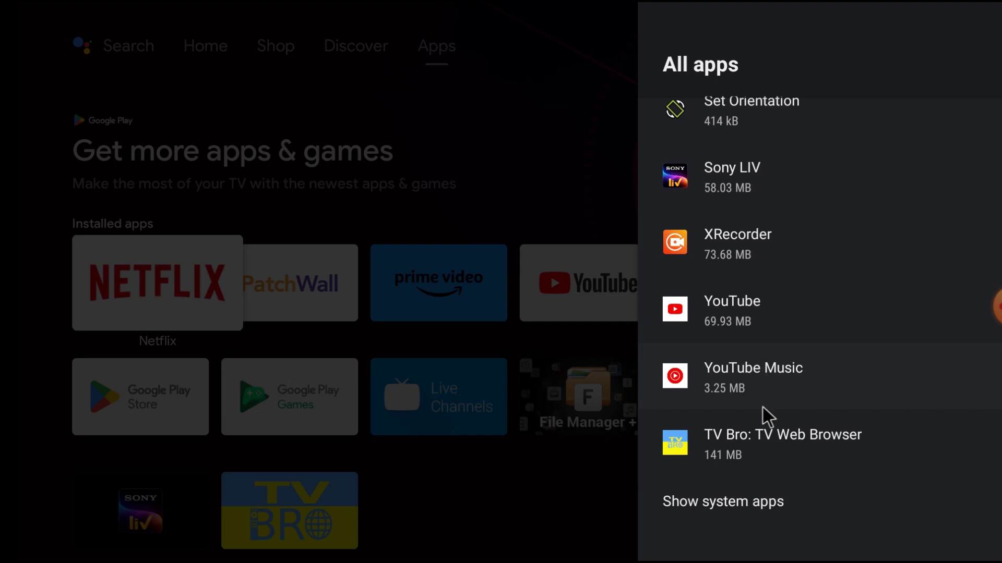
{"action": "left_click", "coordinate": [756, 456]}
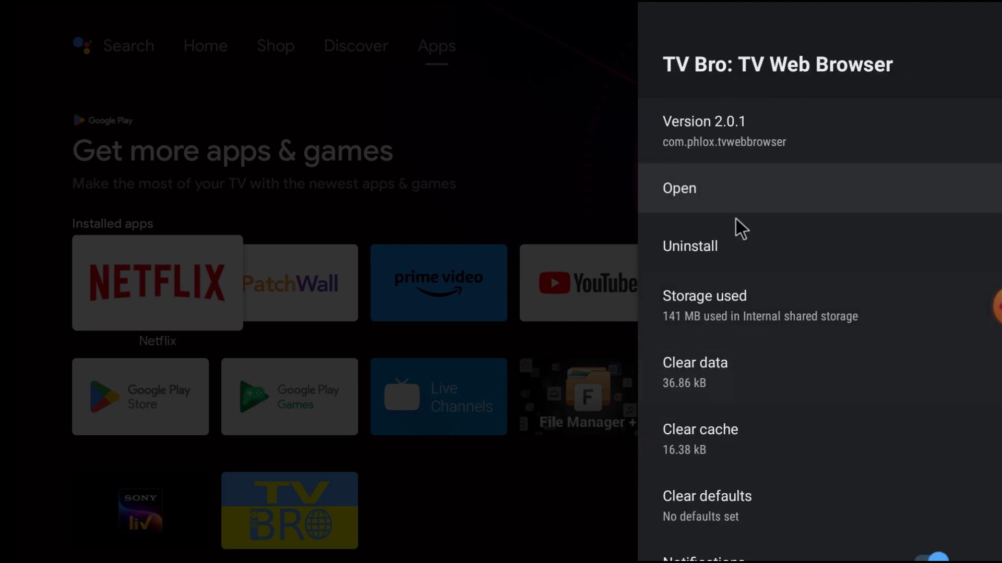
Launch TV Bro and run a web search for 'aptoide tv'
{"action": "left_click", "coordinate": [724, 176]}
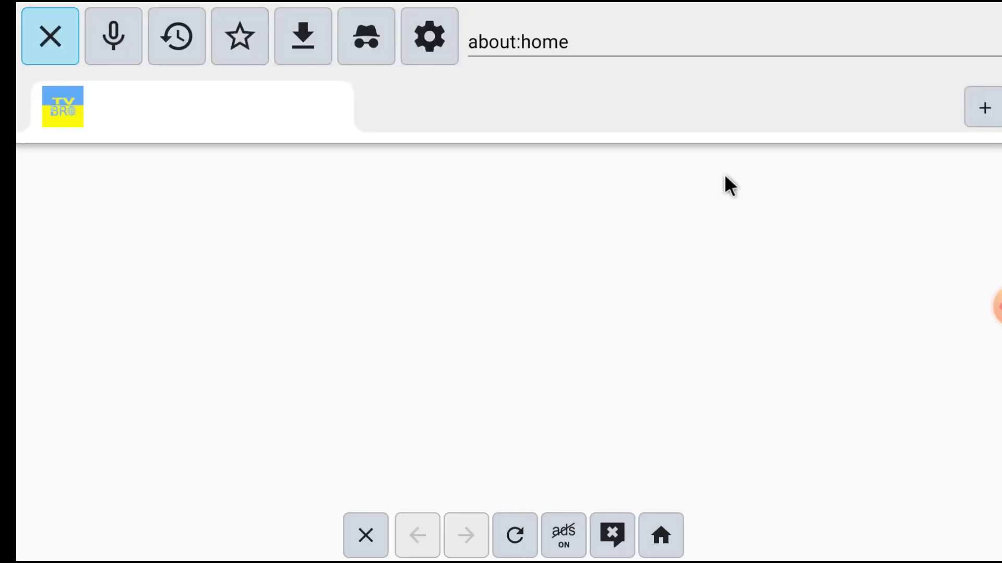
{"action": "left_click", "coordinate": [536, 42]}
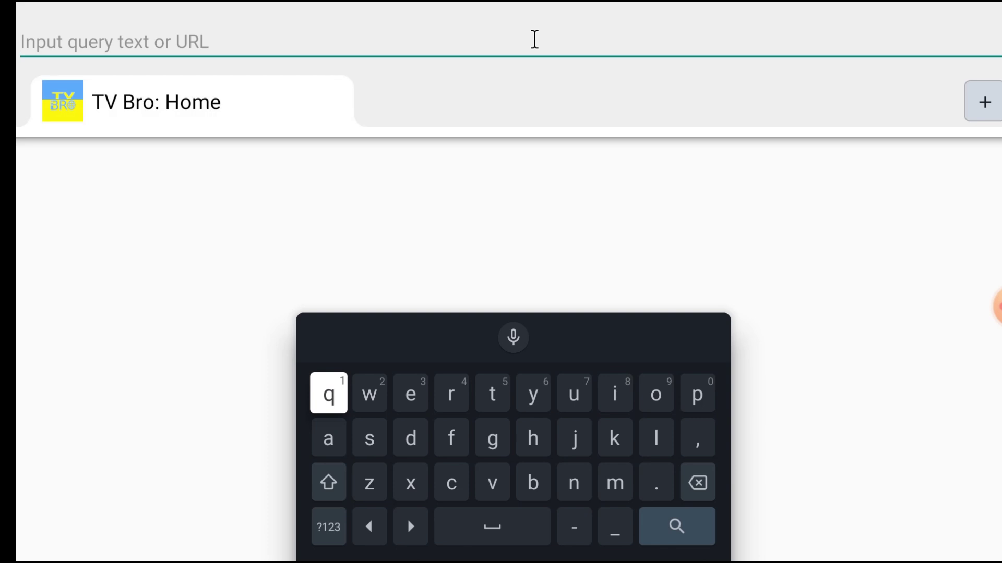
{"action": "type", "text": "ap"}
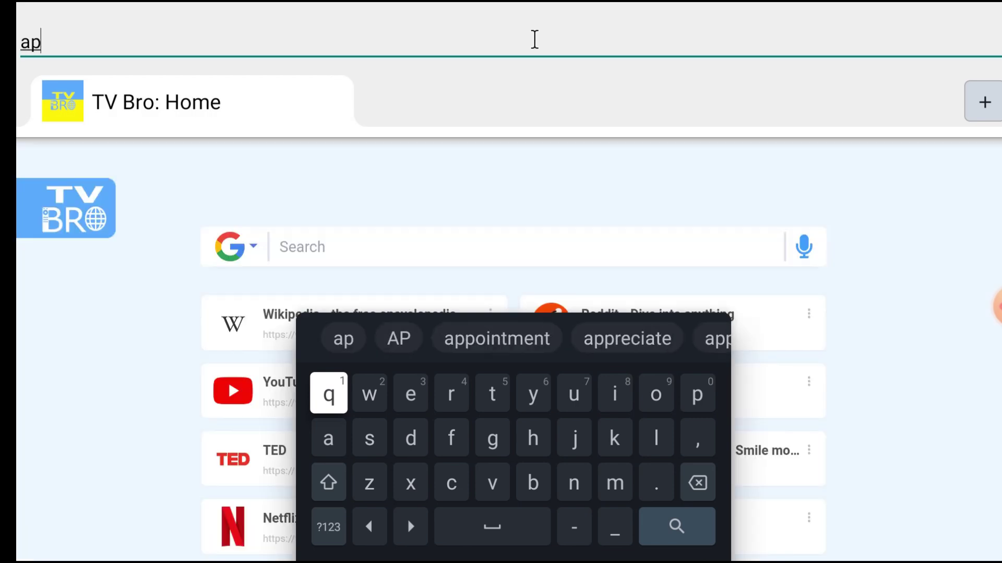
{"action": "type", "text": "toide"}
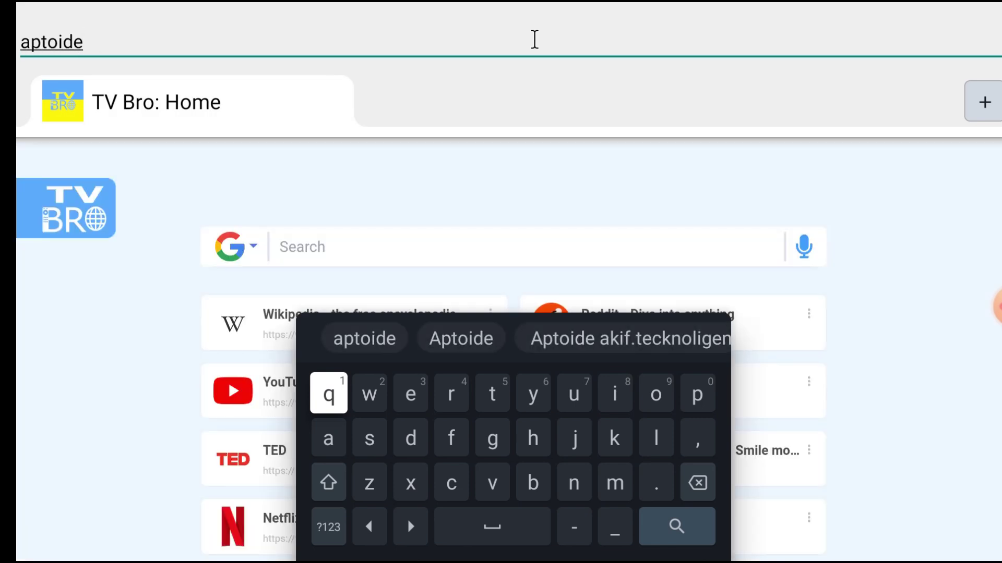
{"action": "type", "text": " tv"}
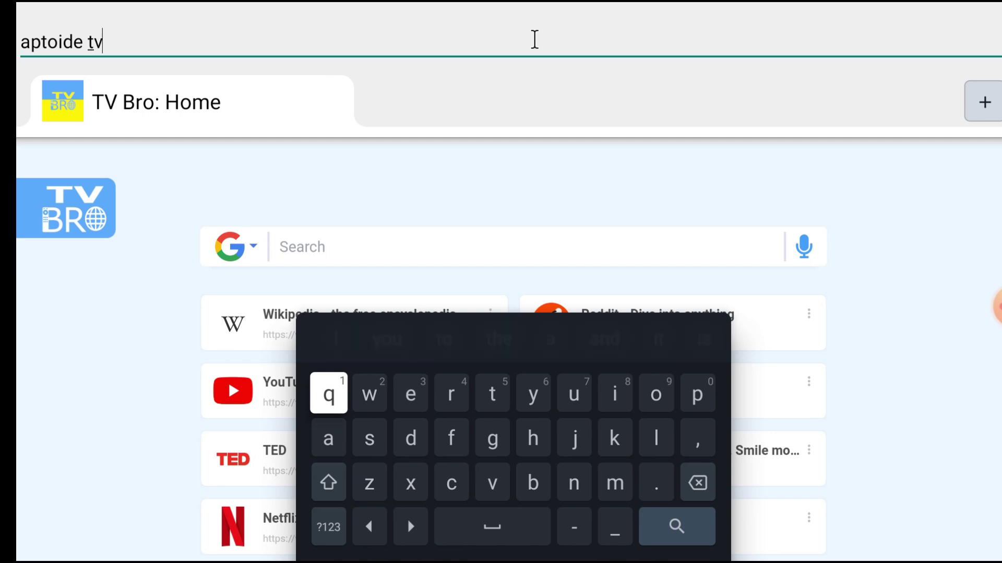
{"action": "type", "text": "q"}
{"action": "key", "text": "BackSpace"}
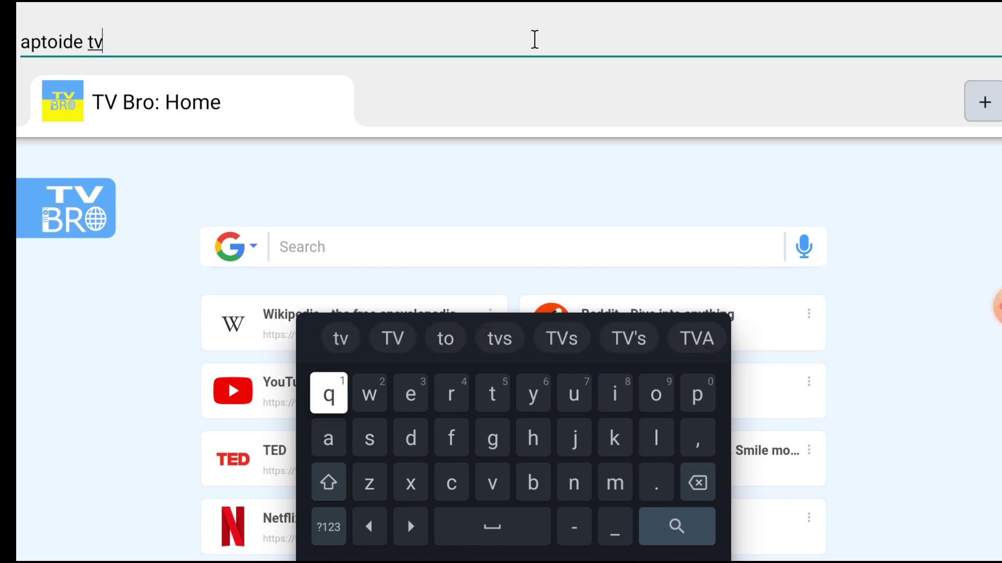
{"action": "key", "text": "Down"}
{"action": "key", "text": "Down"}
{"action": "key", "text": "Down"}
{"action": "key", "text": "Right"}
{"action": "key", "text": "Right"}
{"action": "key", "text": "Right"}
{"action": "key", "text": "Right"}
{"action": "key", "text": "Right"}
{"action": "key", "text": "Right"}
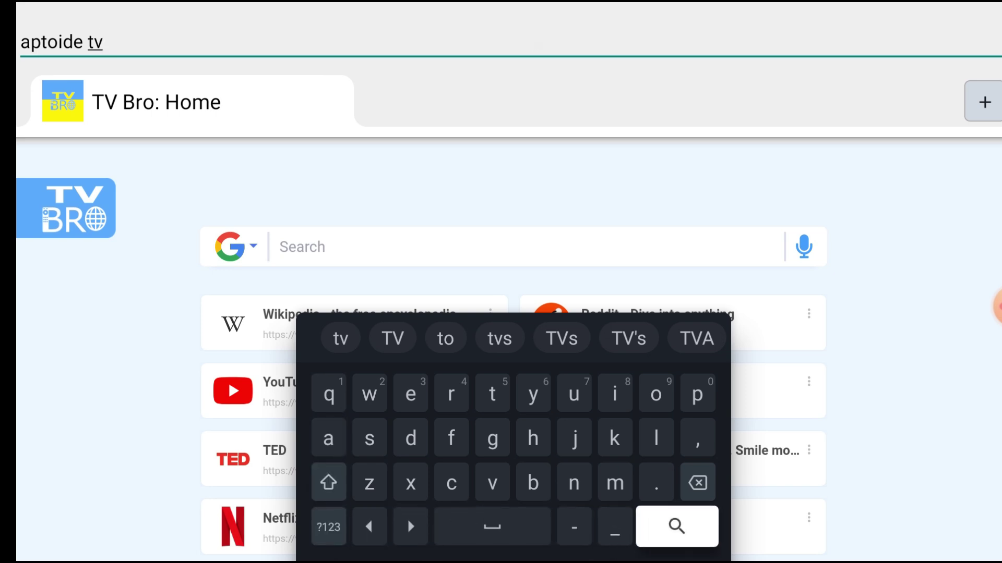
{"action": "key", "text": "Return"}
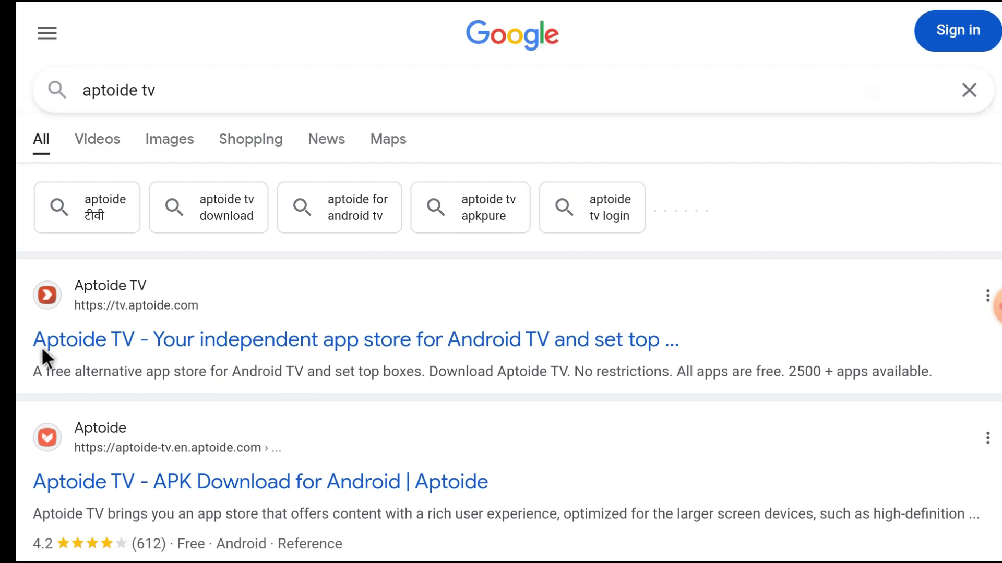
Open the tv.aptoide.com result and start the Download Aptoide TV download
{"action": "left_click", "coordinate": [99, 341]}
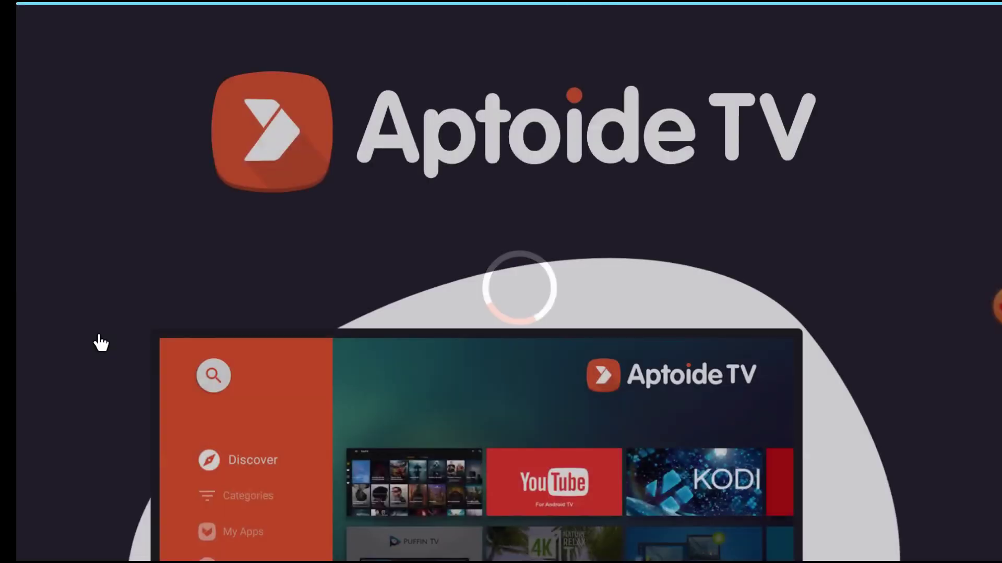
{"action": "scroll", "coordinate": [534, 287], "scroll_direction": "down", "scroll_amount": 5}
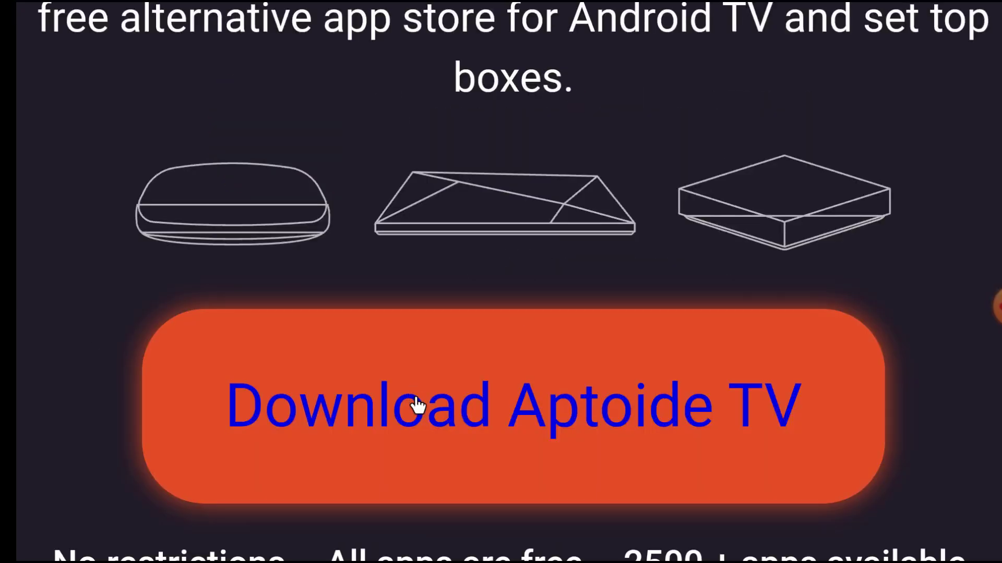
{"action": "left_click", "coordinate": [487, 412]}
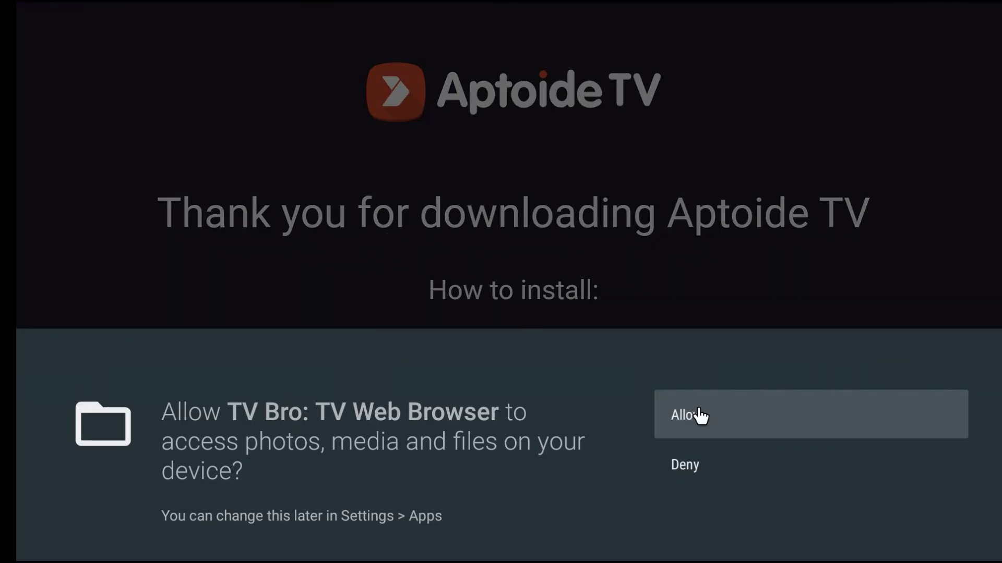
Grant TV Bro storage access and view the downloaded AptoideTV-5.1.2_(6).apk (12 MB)
{"action": "left_click", "coordinate": [699, 416]}
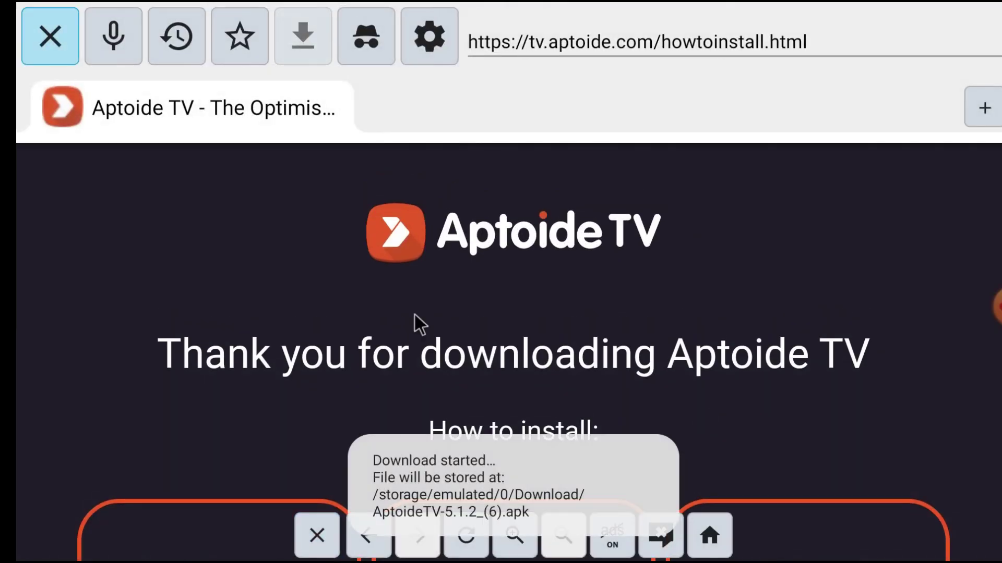
{"action": "left_click", "coordinate": [299, 53]}
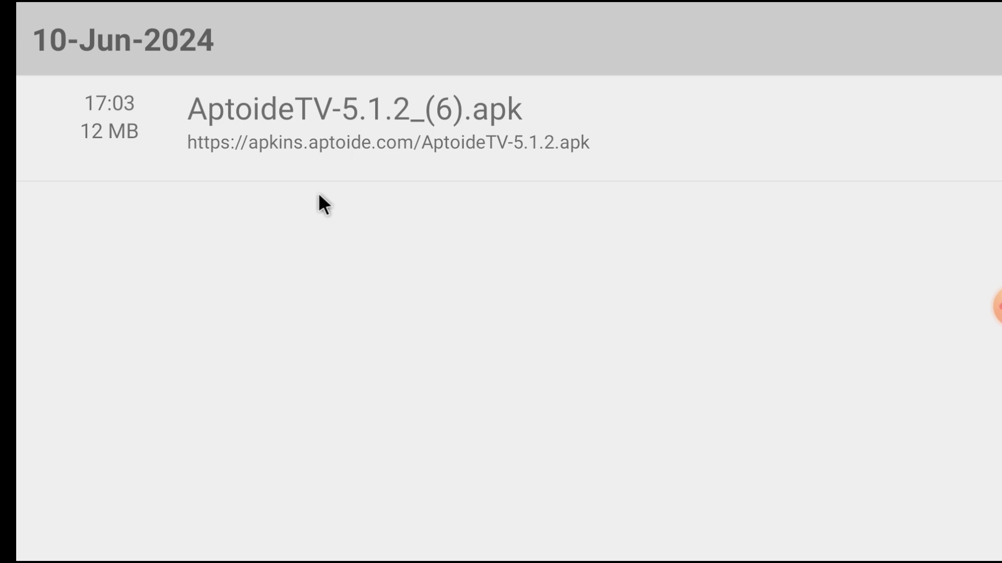
Turn on TV Bro's permission to install unknown apps and return to the downloaded APK
{"action": "left_click", "coordinate": [340, 127]}
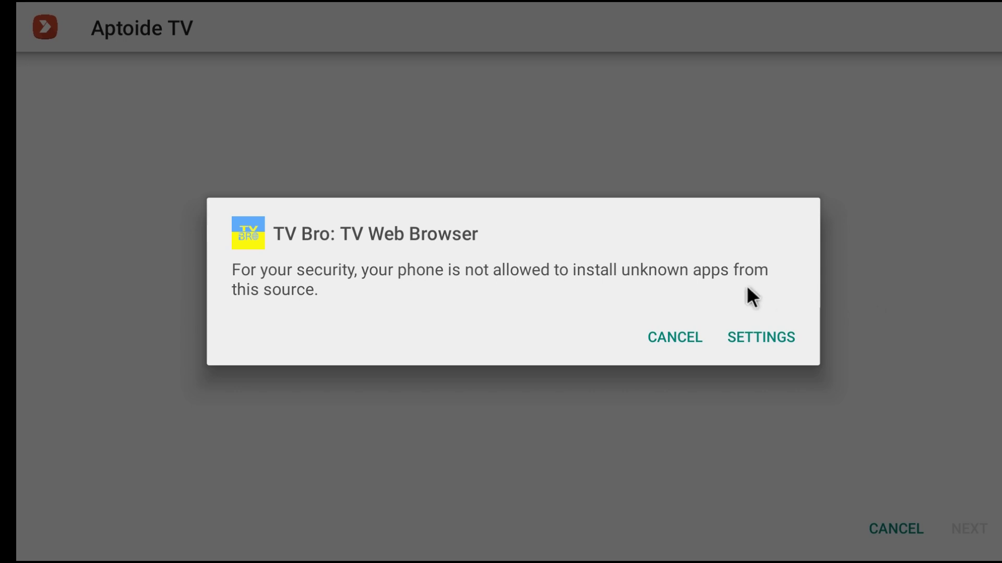
{"action": "left_click", "coordinate": [761, 336]}
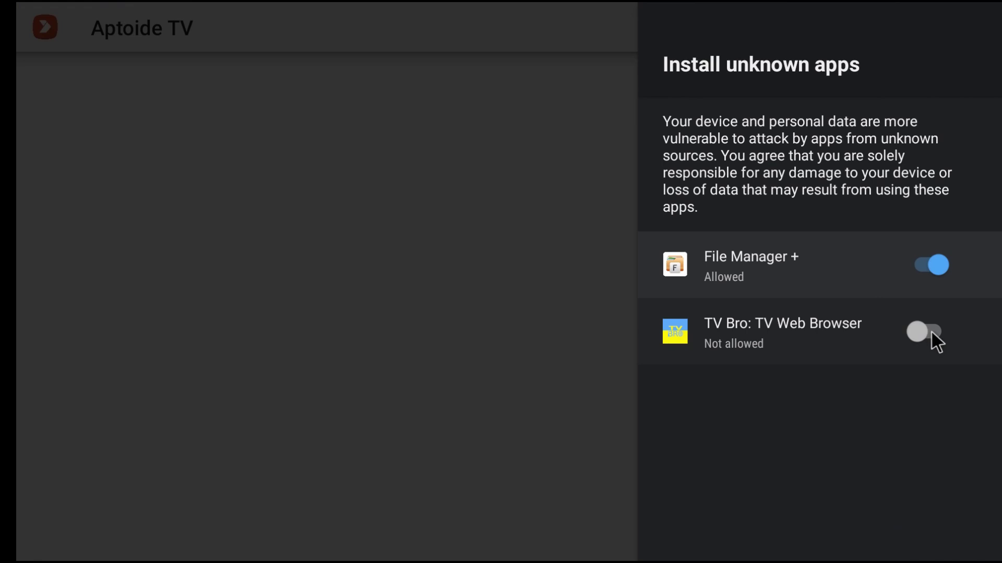
{"action": "left_click", "coordinate": [926, 331]}
{"action": "left_click", "coordinate": [386, 218]}
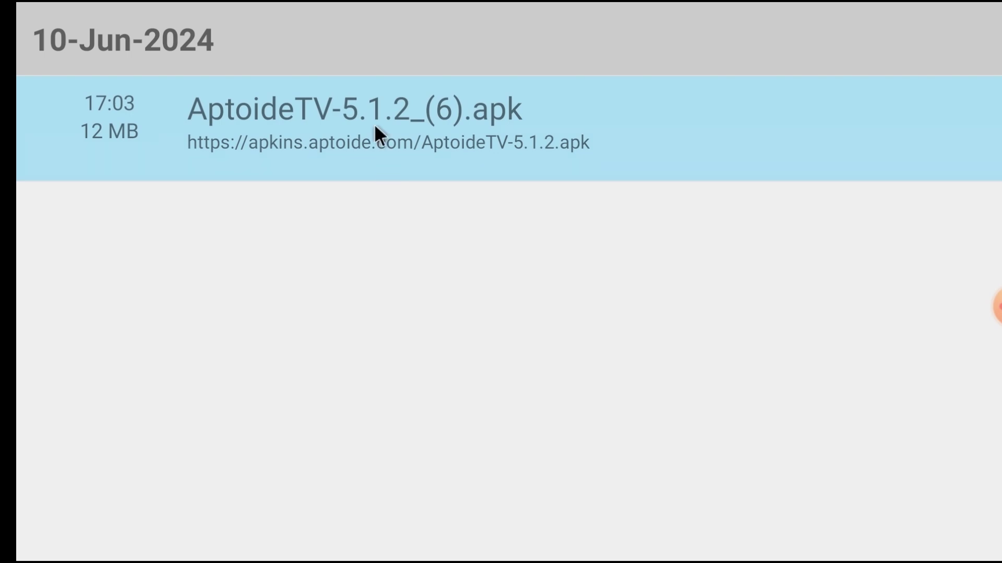
Install AptoideTV-5.1.2_(6).apk and open Aptoide TV once installed
{"action": "left_click", "coordinate": [374, 124]}
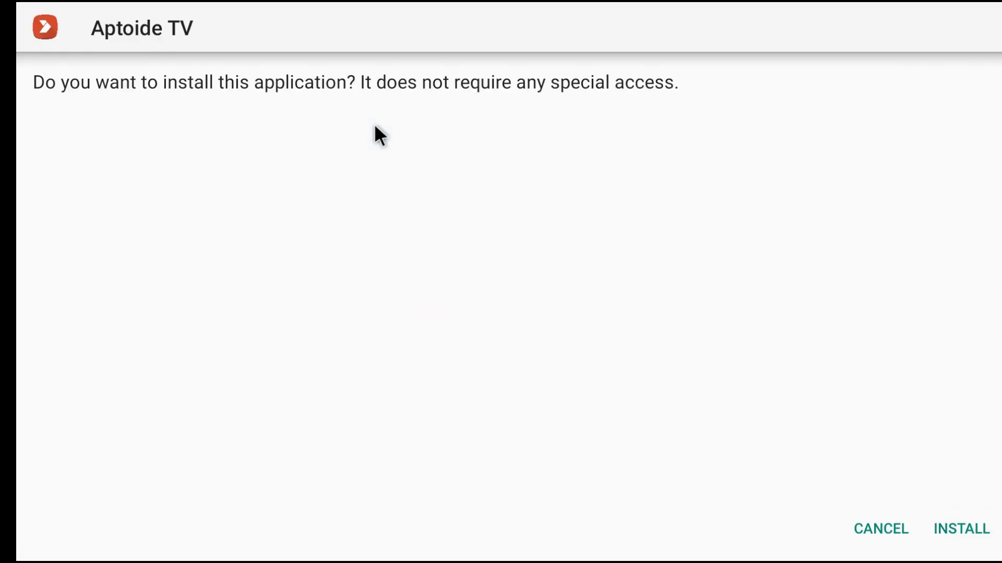
{"action": "left_click", "coordinate": [944, 528]}
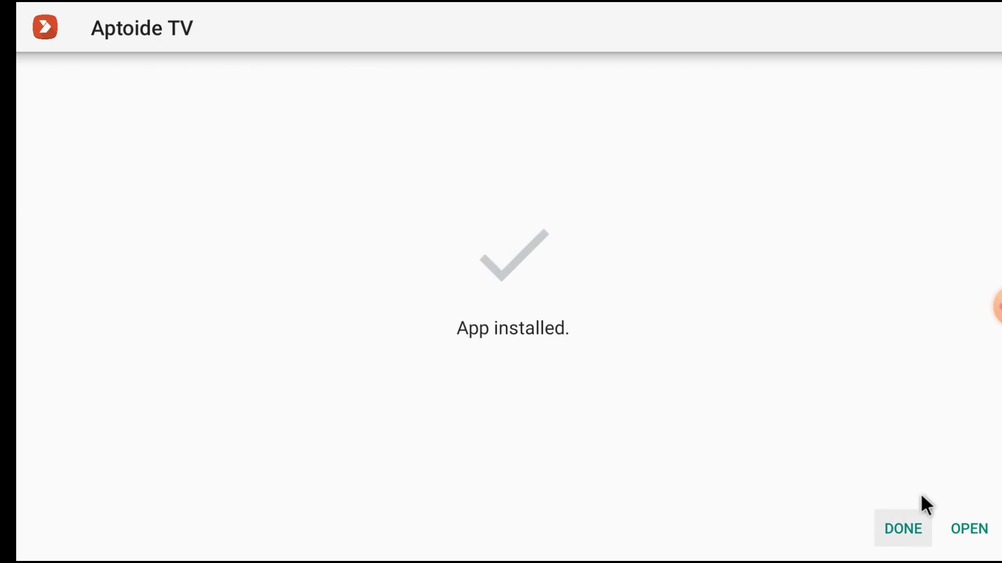
{"action": "left_click", "coordinate": [952, 537]}
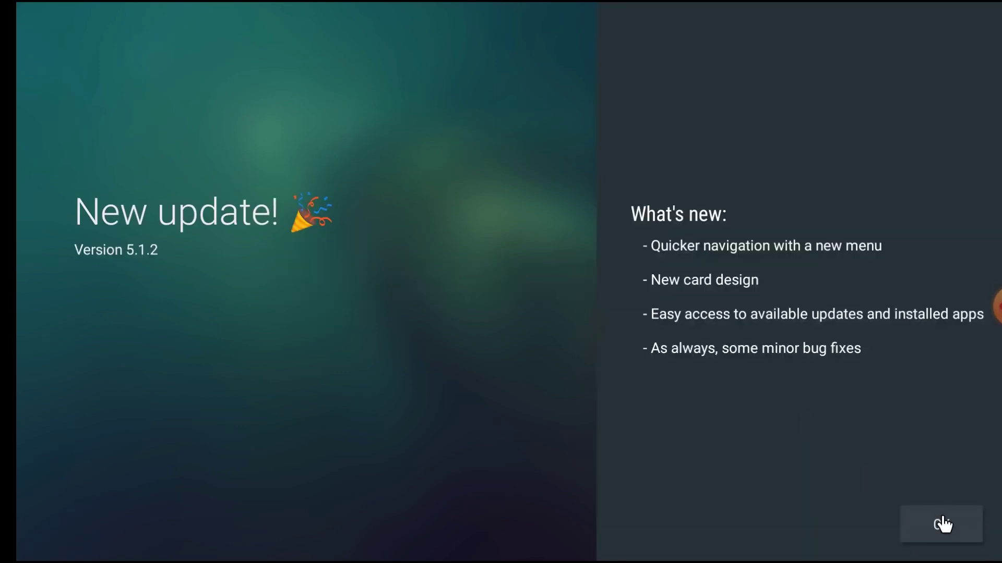
Dismiss Aptoide TV's version 5.1.2 update notice, allow file access, then close TV Bro
{"action": "left_click", "coordinate": [944, 524]}
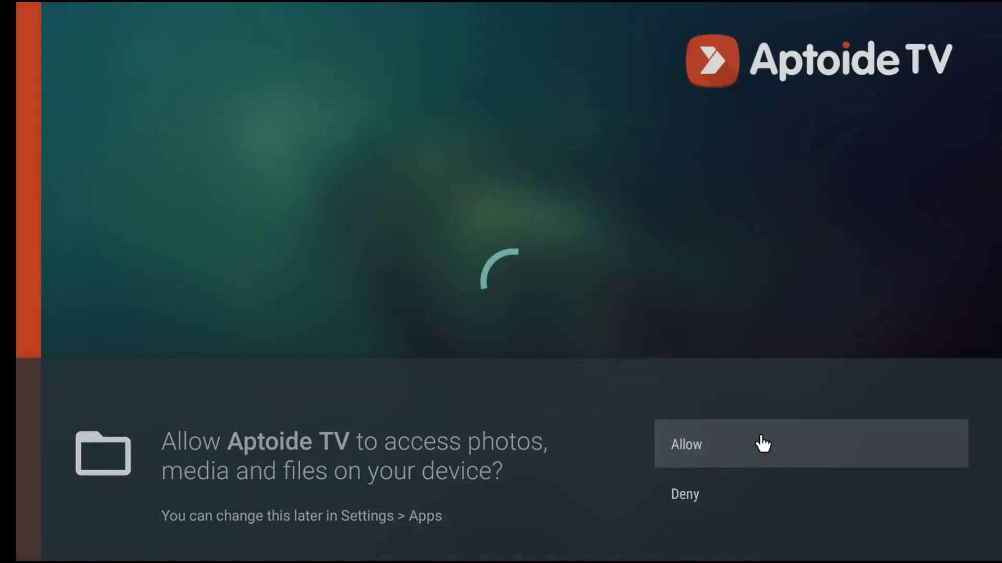
{"action": "left_click", "coordinate": [762, 444]}
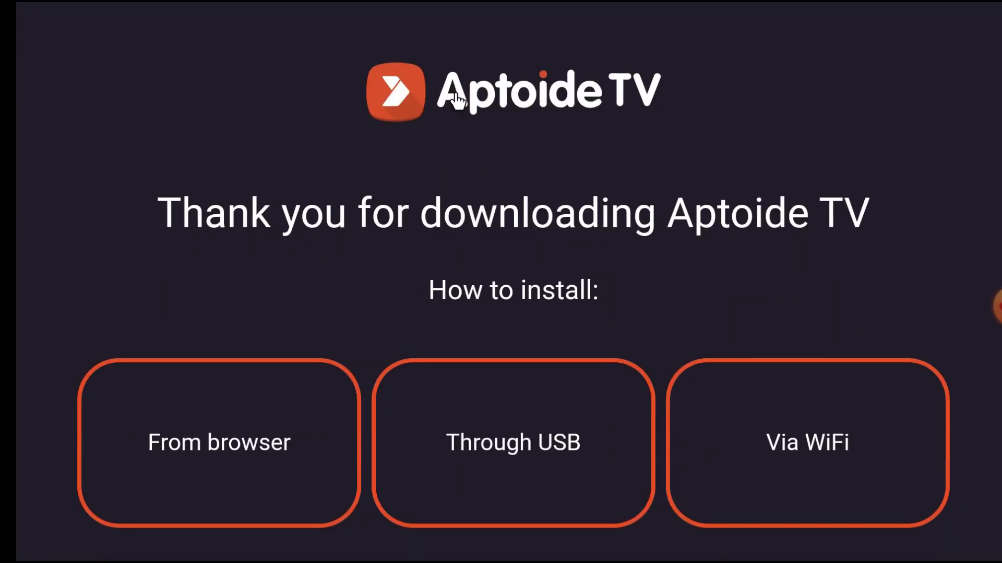
{"action": "key", "text": "Menu"}
{"action": "left_click", "coordinate": [52, 39]}
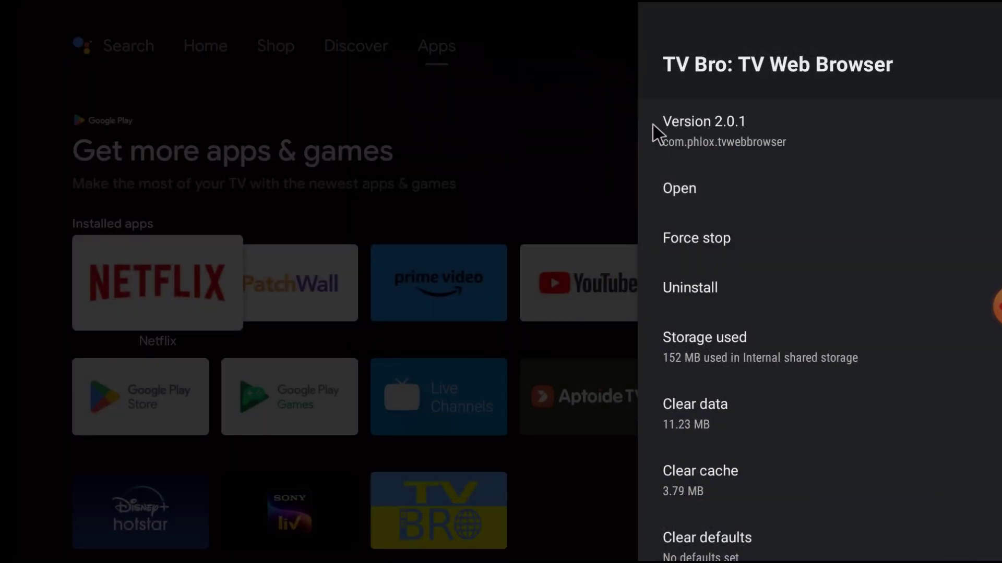
Enable Aptoide TV under Device Preferences > Security & restrictions > Unknown sources, then back out
{"action": "key", "text": "Escape"}
{"action": "key", "text": "Escape"}
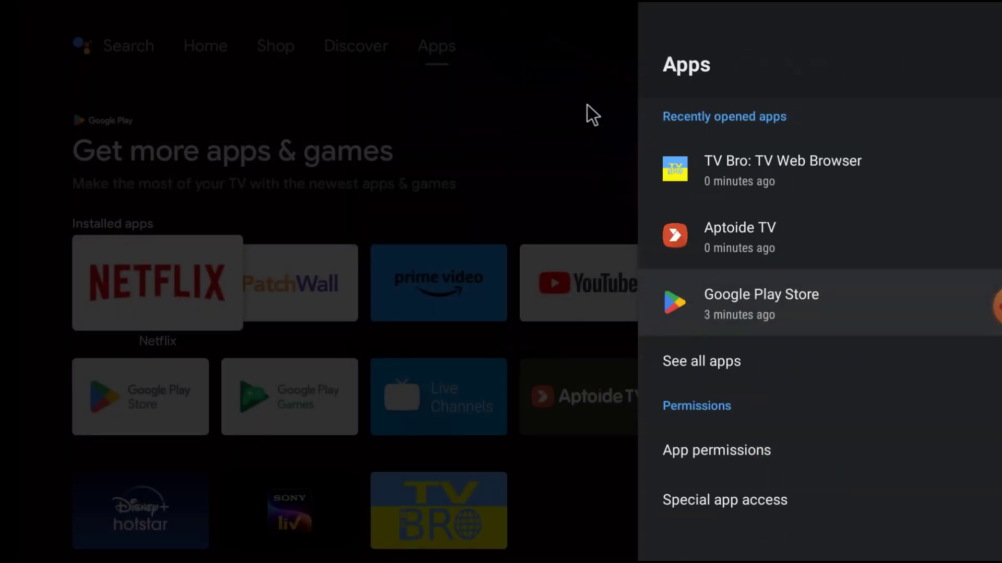
{"action": "key", "text": "Escape"}
{"action": "key", "text": "Escape"}
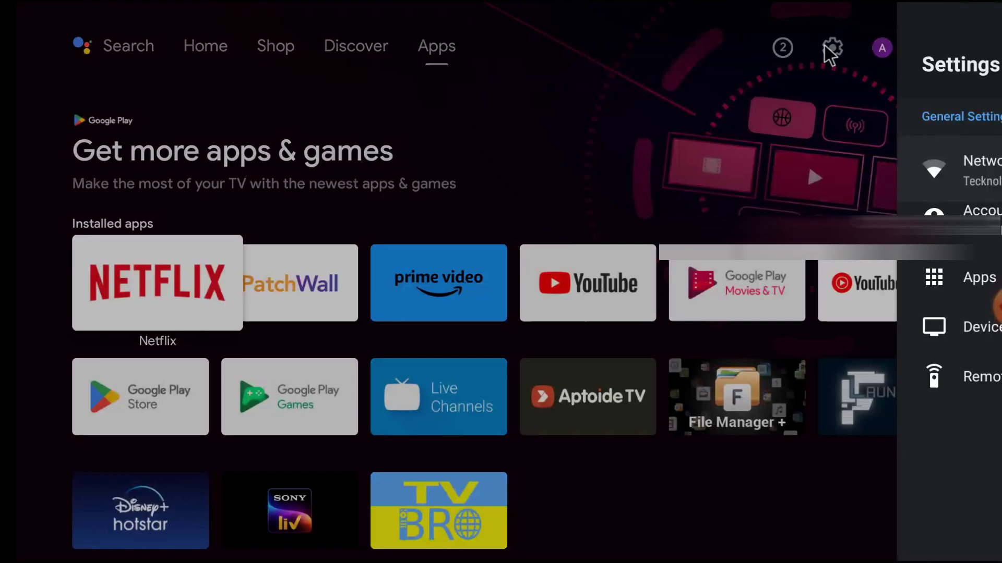
{"action": "left_click", "coordinate": [825, 47]}
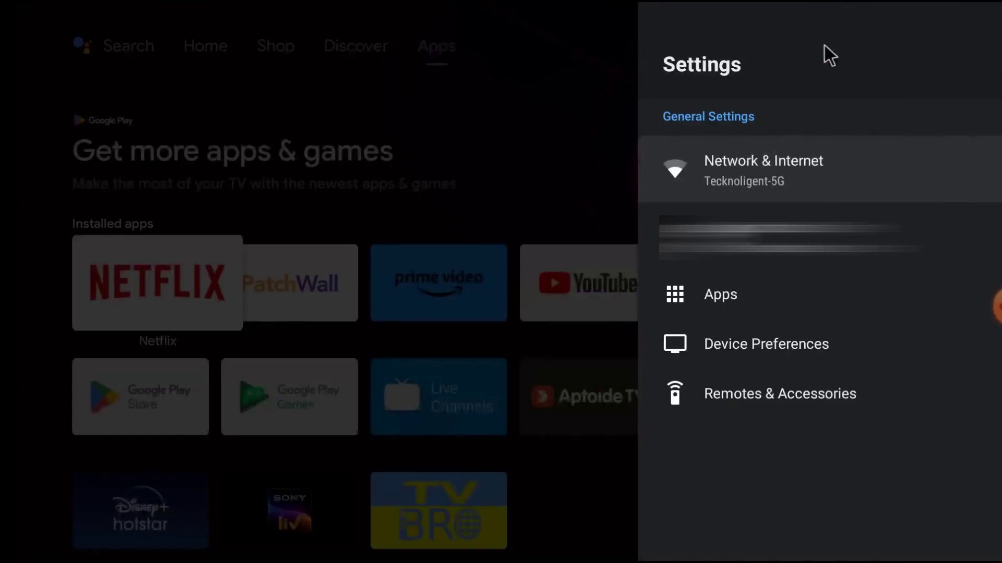
{"action": "left_click", "coordinate": [744, 345]}
{"action": "scroll", "coordinate": [745, 326], "scroll_direction": "down", "scroll_amount": 5}
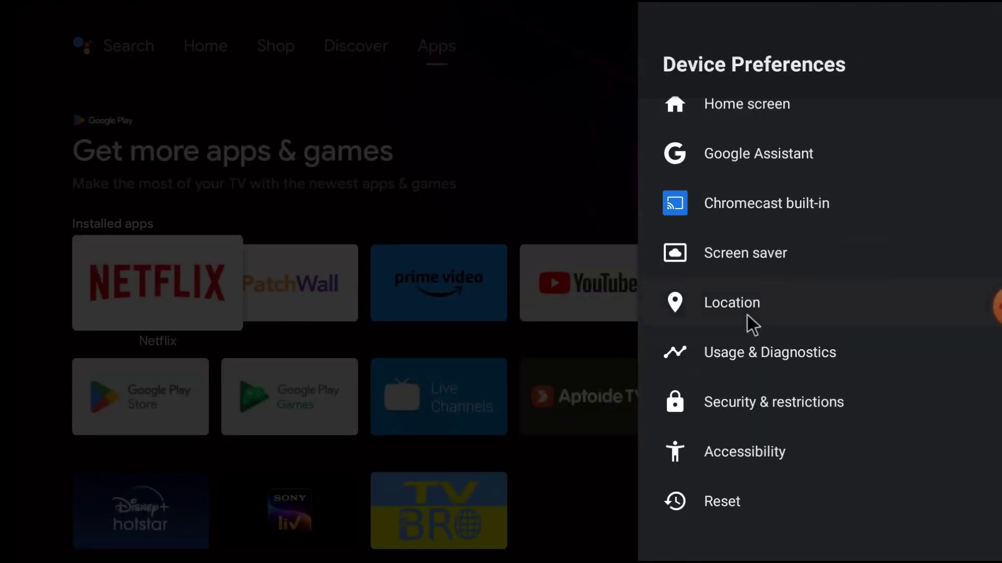
{"action": "left_click", "coordinate": [744, 402]}
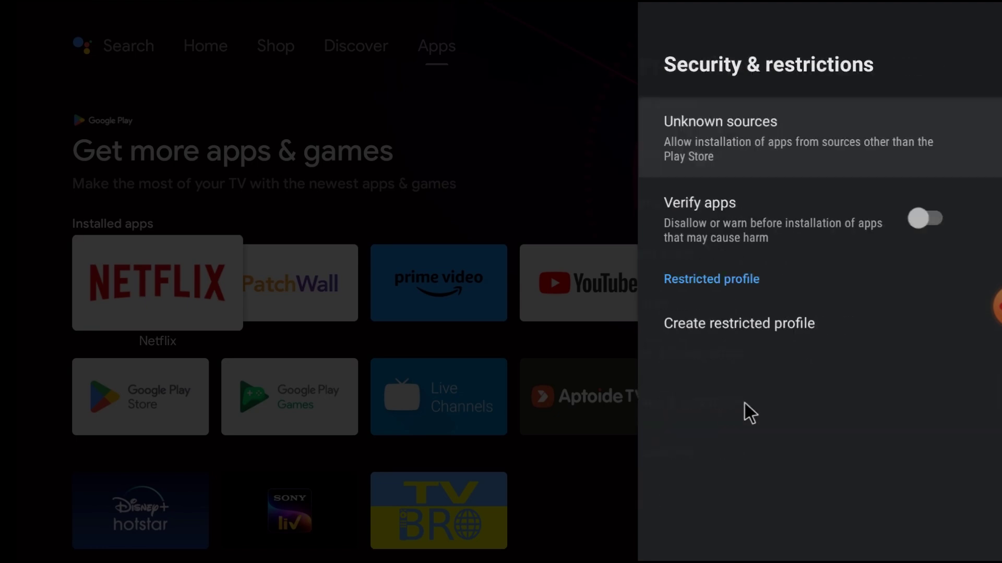
{"action": "left_click", "coordinate": [769, 137]}
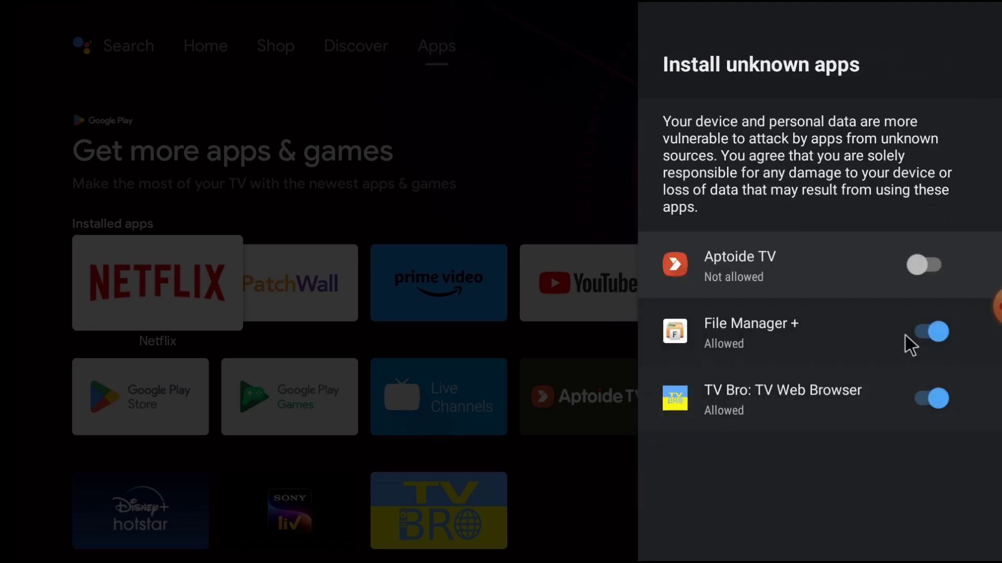
{"action": "left_click", "coordinate": [930, 264]}
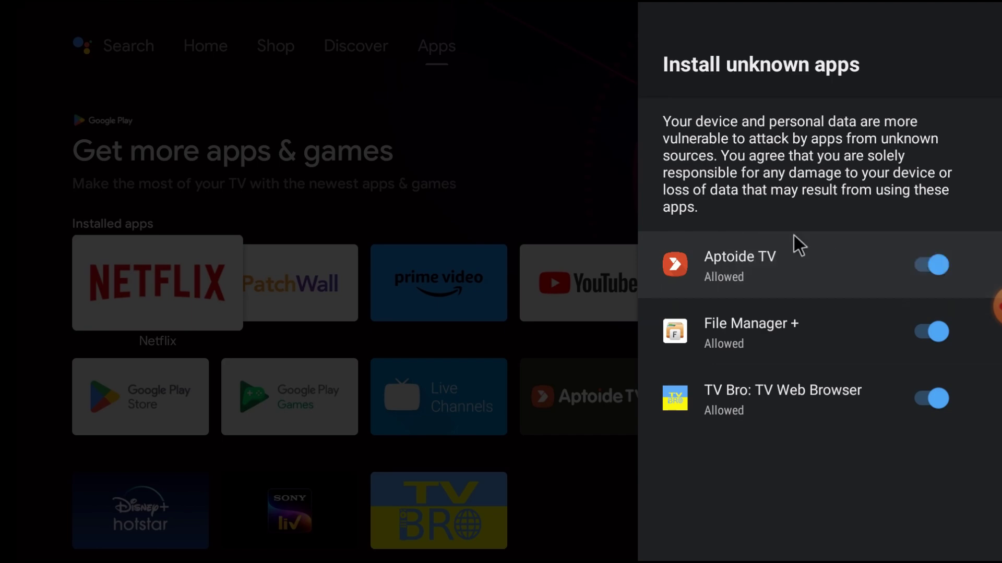
{"action": "key", "text": "Escape"}
{"action": "key", "text": "Escape"}
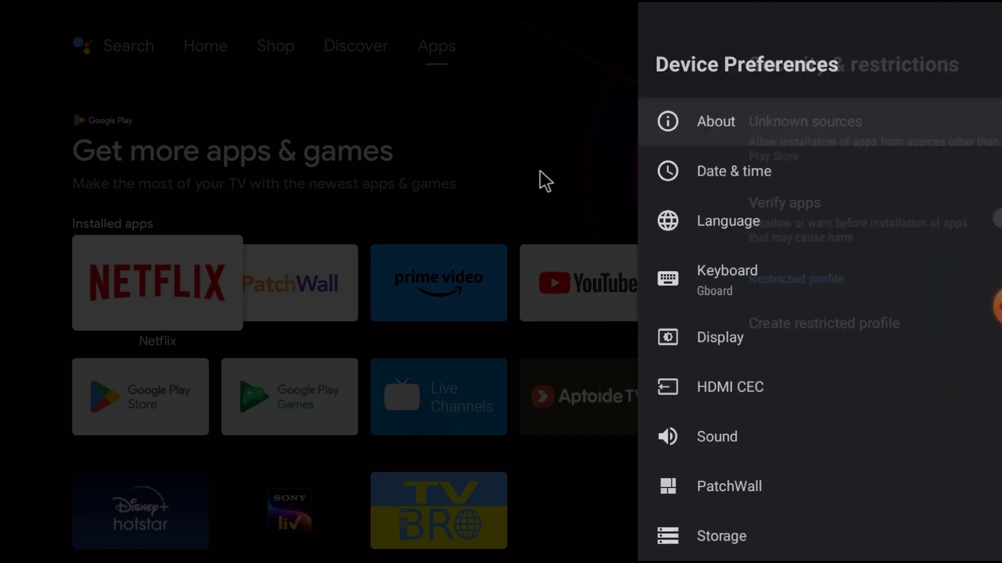
{"action": "key", "text": "Escape"}
{"action": "key", "text": "Escape"}
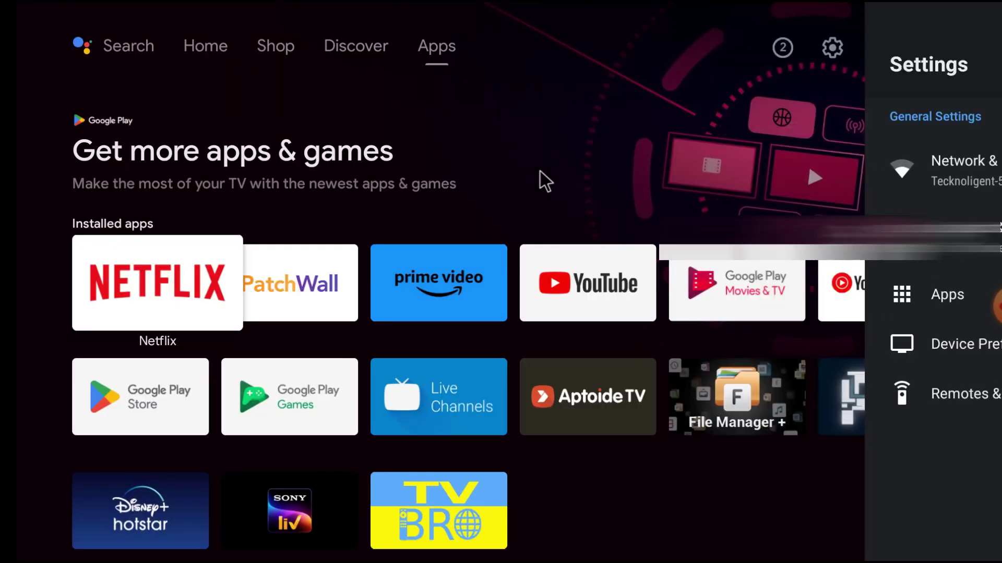
Relaunch Aptoide TV from its app info page under Settings > Apps
{"action": "left_click", "coordinate": [832, 48]}
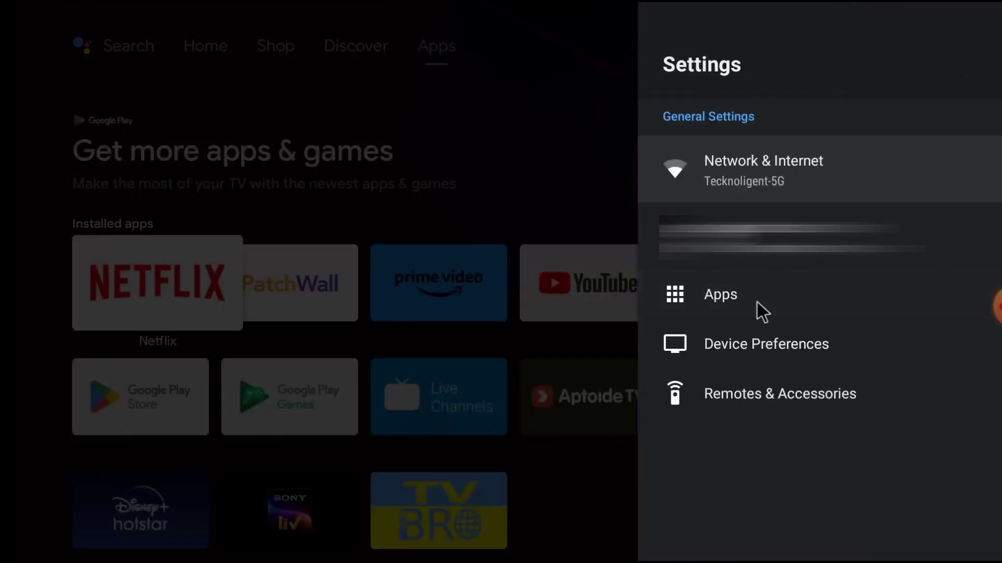
{"action": "left_click", "coordinate": [756, 302]}
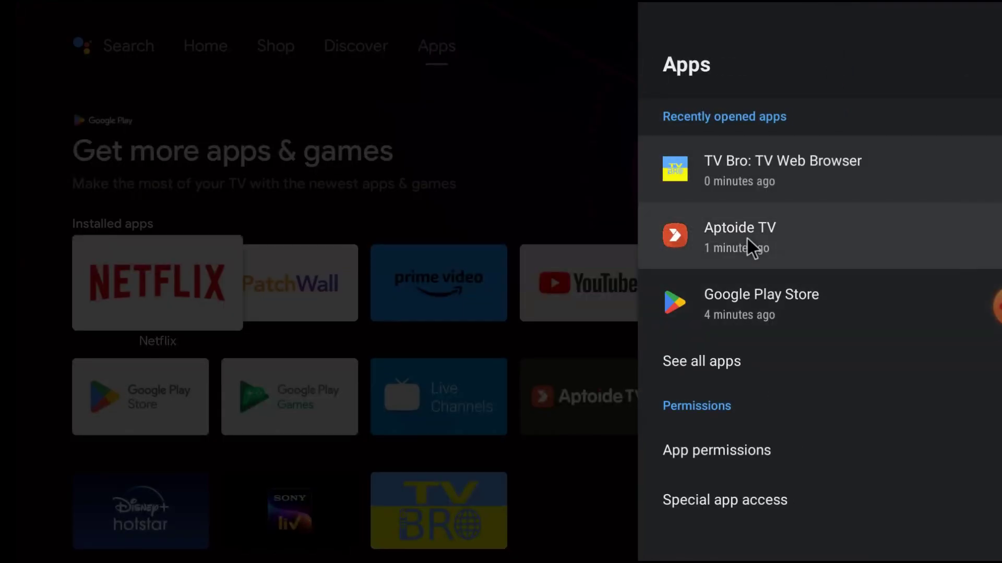
{"action": "left_click", "coordinate": [747, 239]}
{"action": "left_click", "coordinate": [682, 189]}
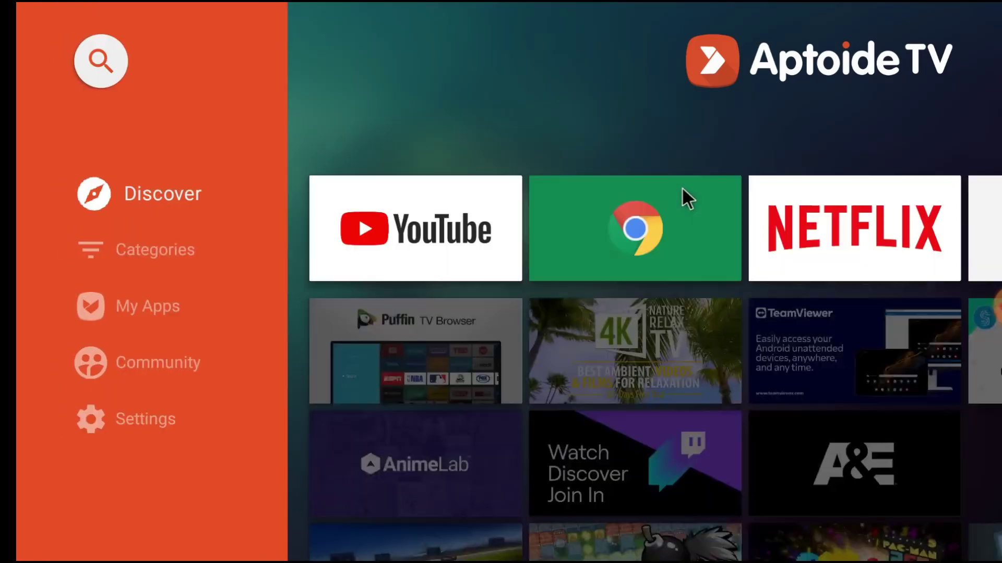
Allow audio recording, search 'whatsapp messenger', and open the WhatsApp Messenger app page
{"action": "left_click", "coordinate": [96, 64]}
{"action": "left_click", "coordinate": [756, 469]}
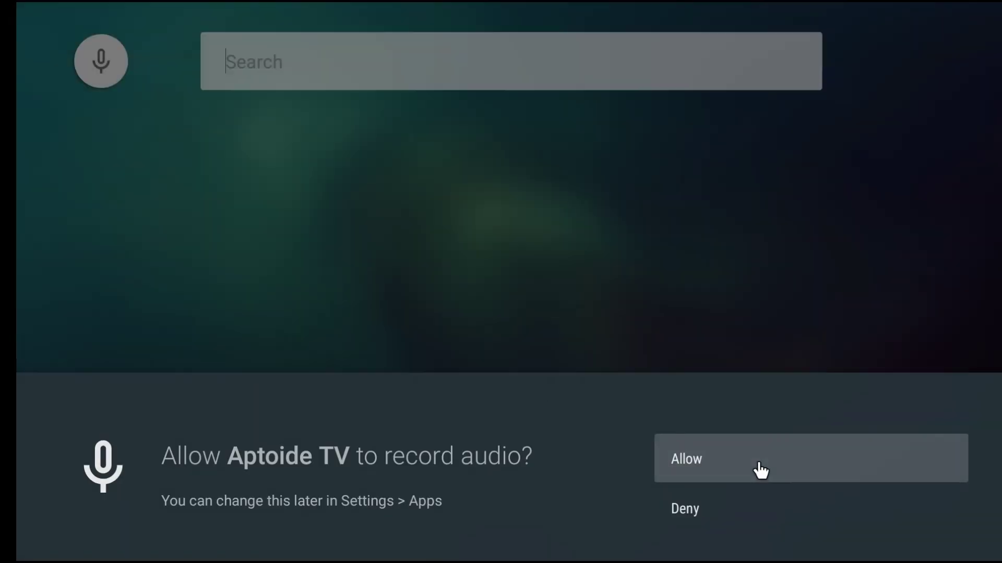
{"action": "left_click", "coordinate": [337, 66]}
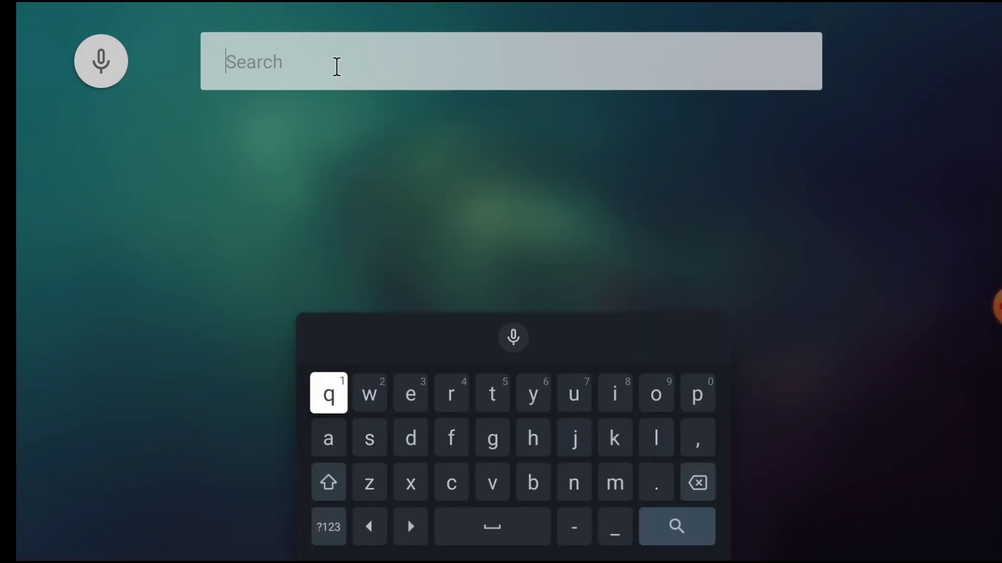
{"action": "type", "text": "whatsapp"}
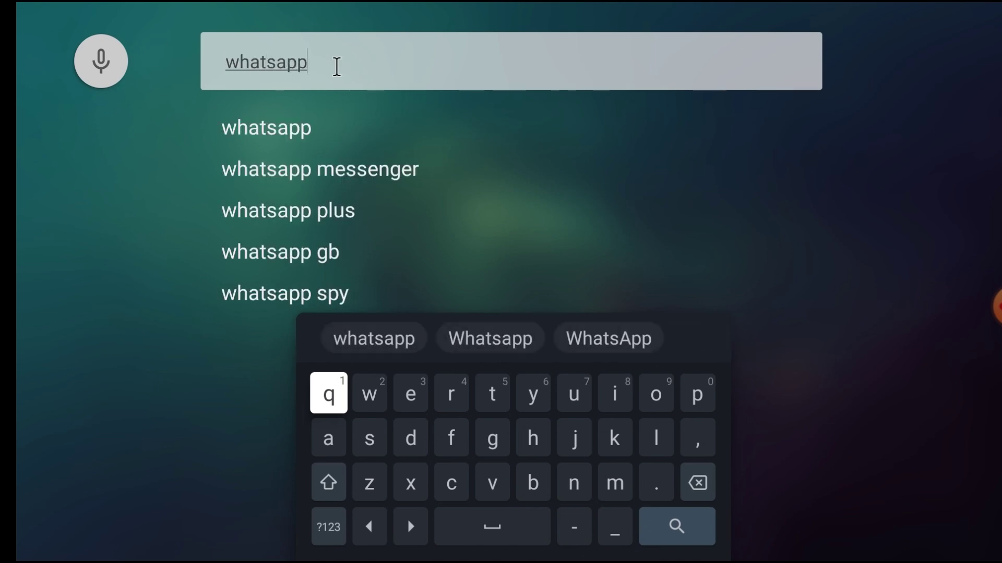
{"action": "left_click", "coordinate": [315, 169]}
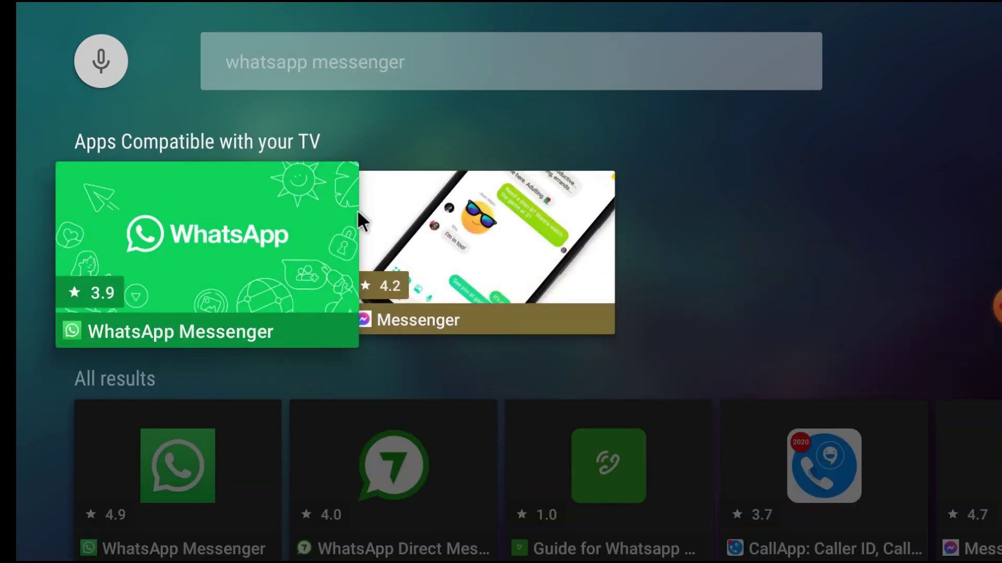
{"action": "scroll", "coordinate": [561, 269], "scroll_direction": "down", "scroll_amount": 2}
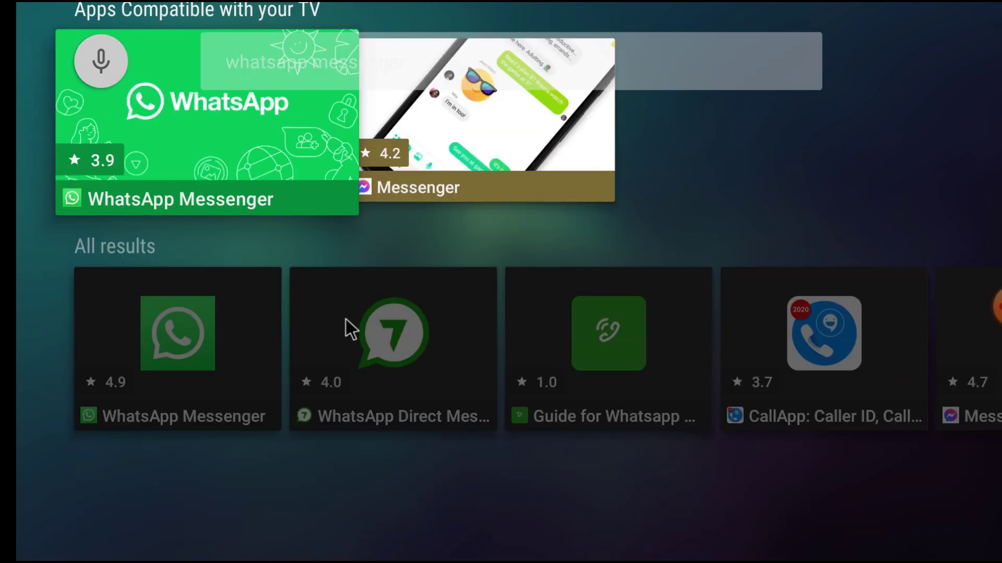
{"action": "left_click", "coordinate": [202, 138]}
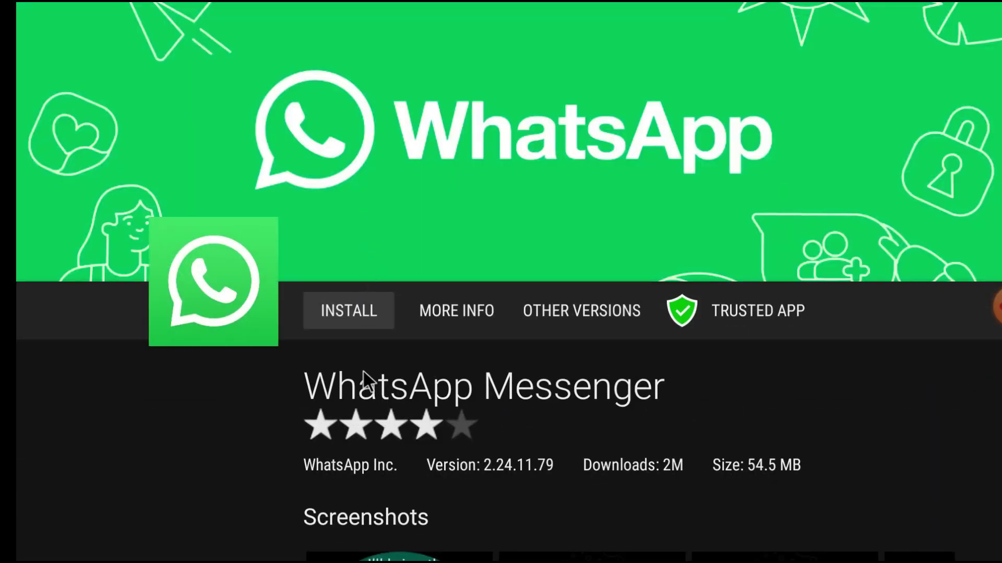
Install WhatsApp Messenger (2.24.11.79, 54.5 MB) and wait for the install prompt
{"action": "left_click", "coordinate": [348, 316]}
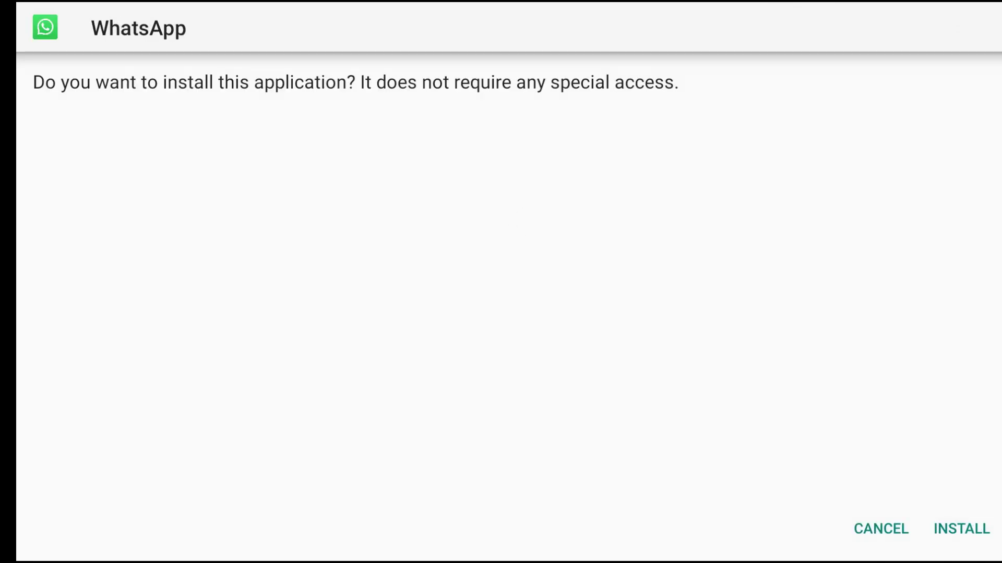
Confirm the WhatsApp installation and let it finish with 'App installed.'
{"action": "left_click", "coordinate": [954, 528]}
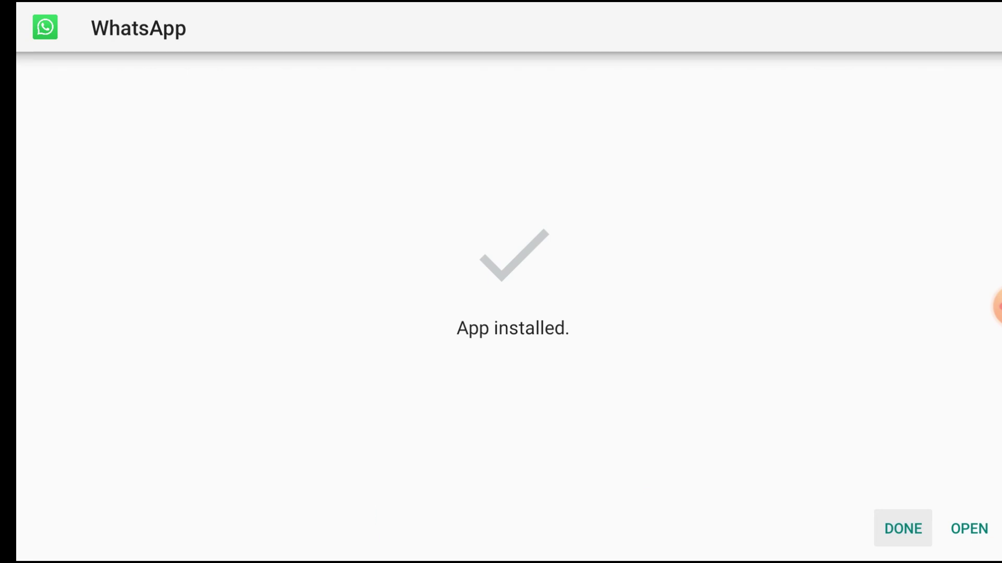
Open the newly installed WhatsApp and continue with English (device's language)
{"action": "left_click", "coordinate": [956, 535]}
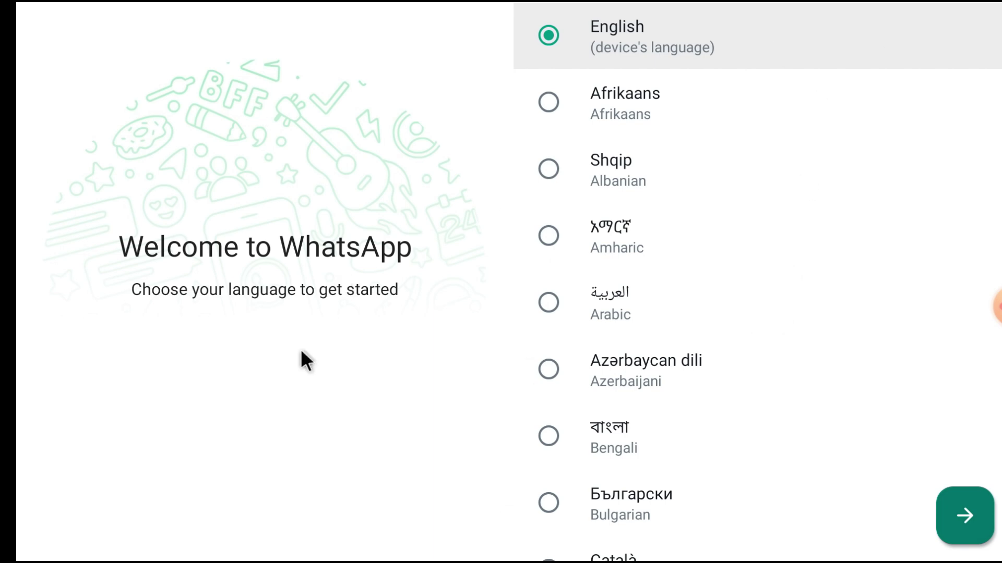
{"action": "left_click", "coordinate": [963, 508]}
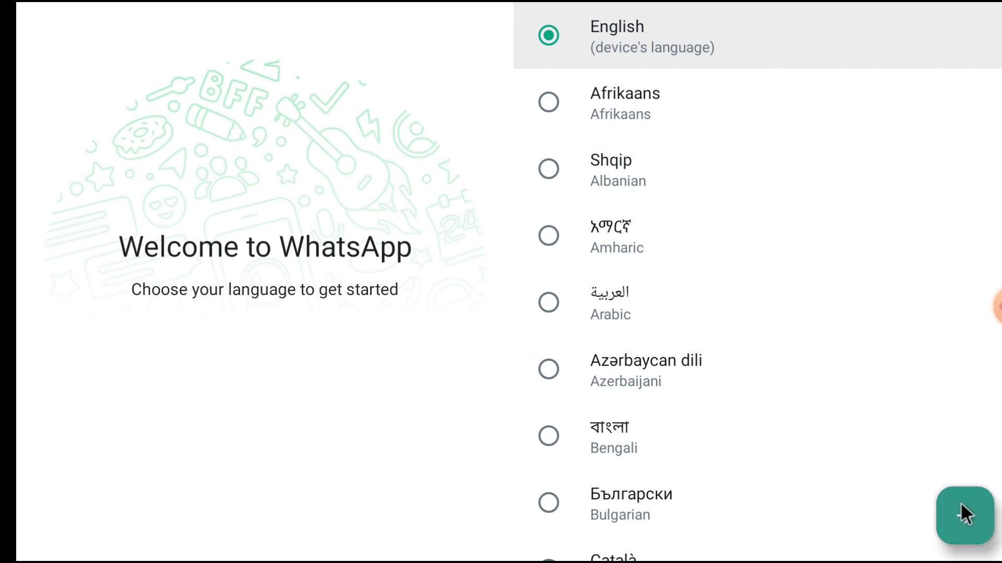